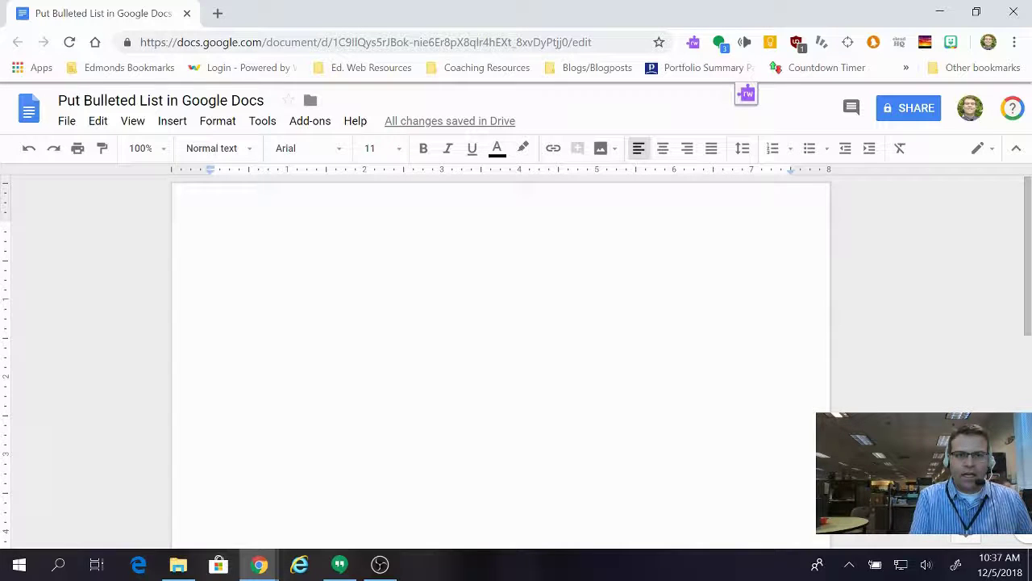
Type the title 'Movies with Mark Ruffalo' and begin a bulleted list with 'The Avengers'
type("Movies")
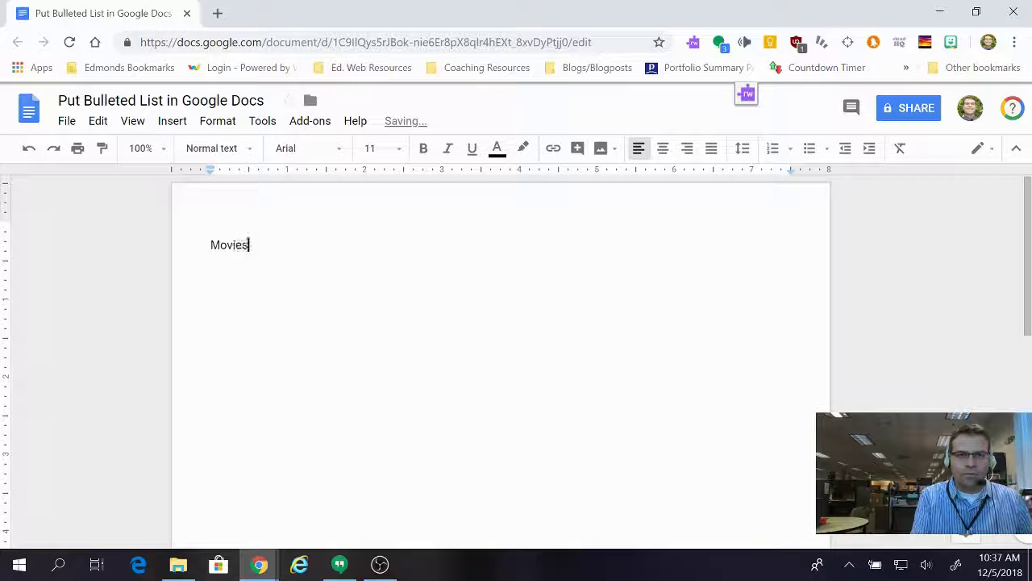
type(" with Mark Ruff")
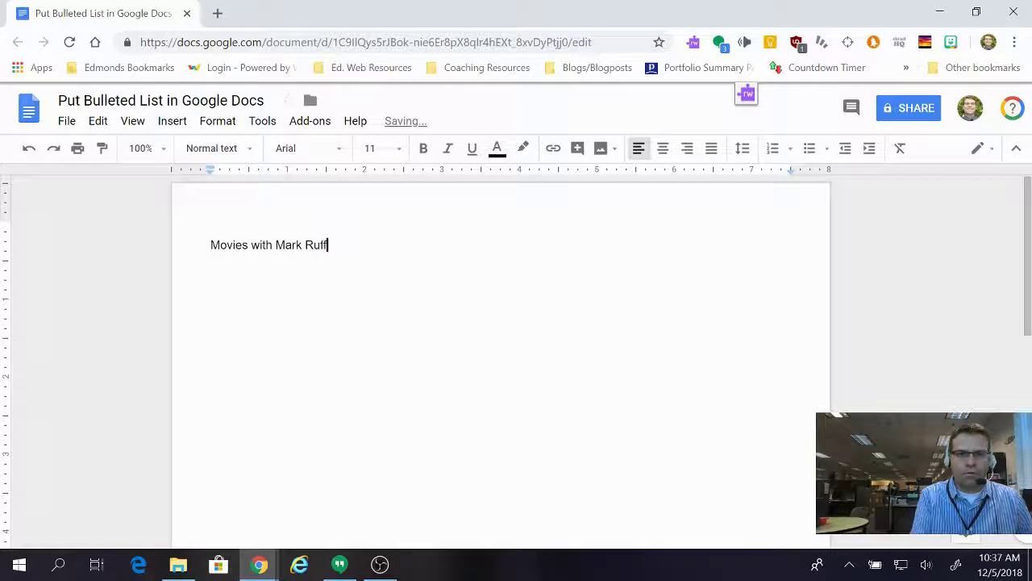
type("alo")
key("Return")
key("Return")
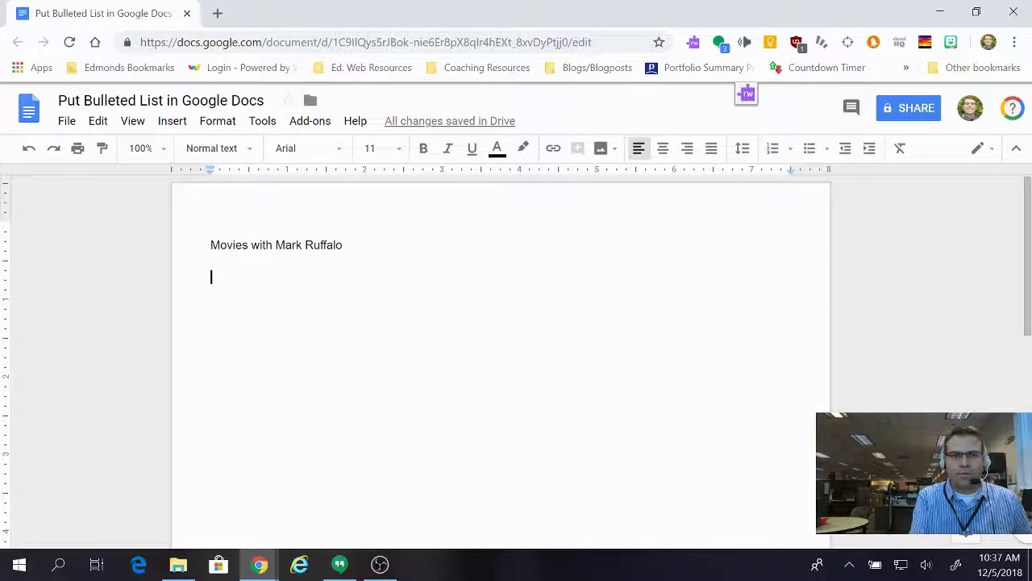
type("*")
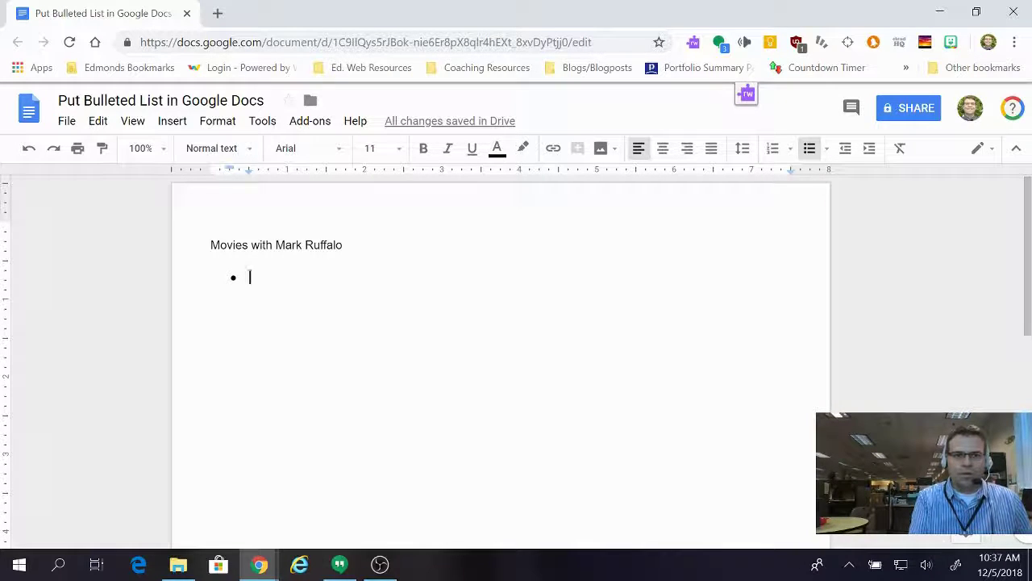
type("The")
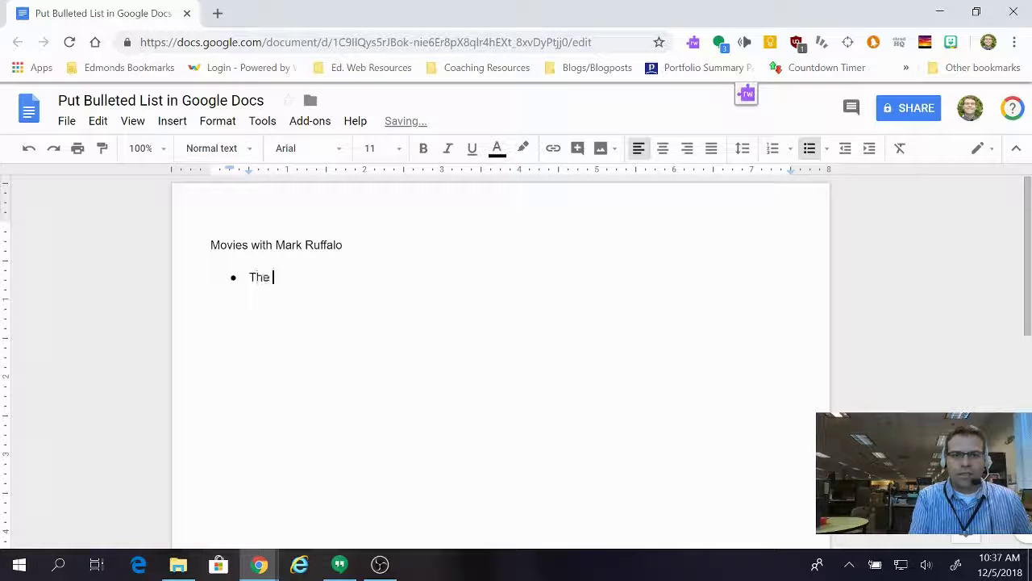
type(" Avengers")
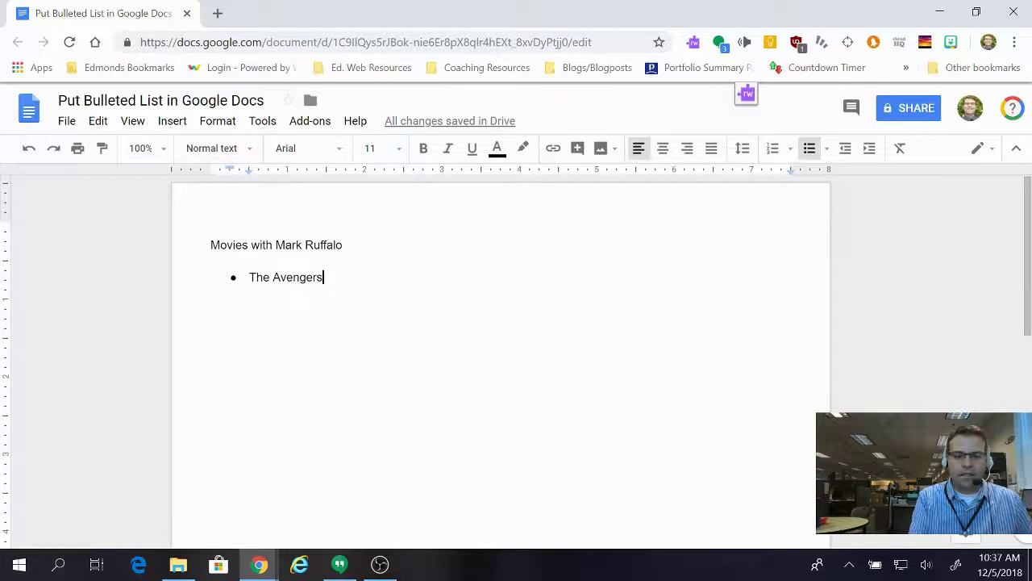
key("Return")
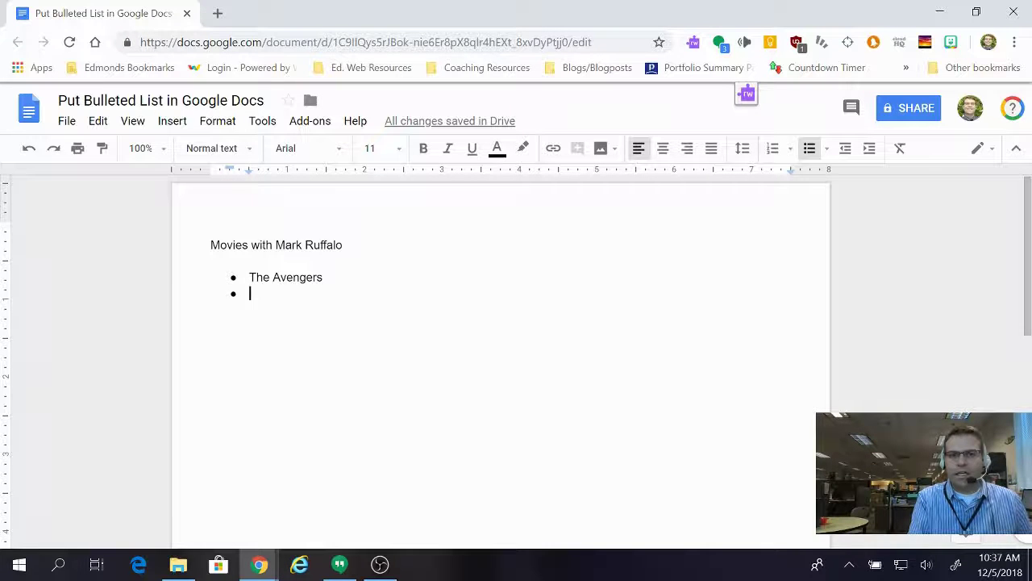
Add an indented '2010' sub-bullet beneath The Avengers and start another line
key("Tab")
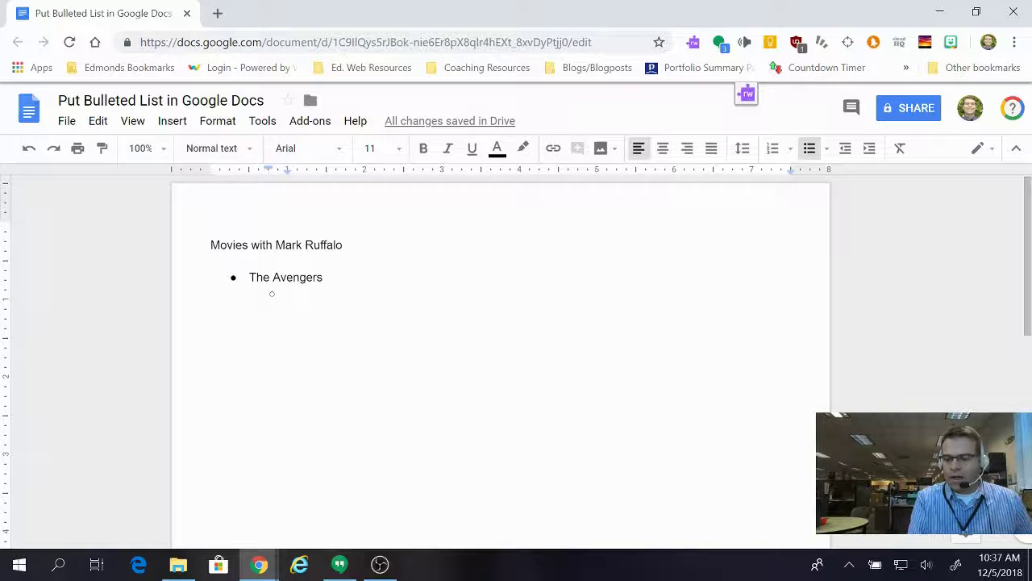
type("2010")
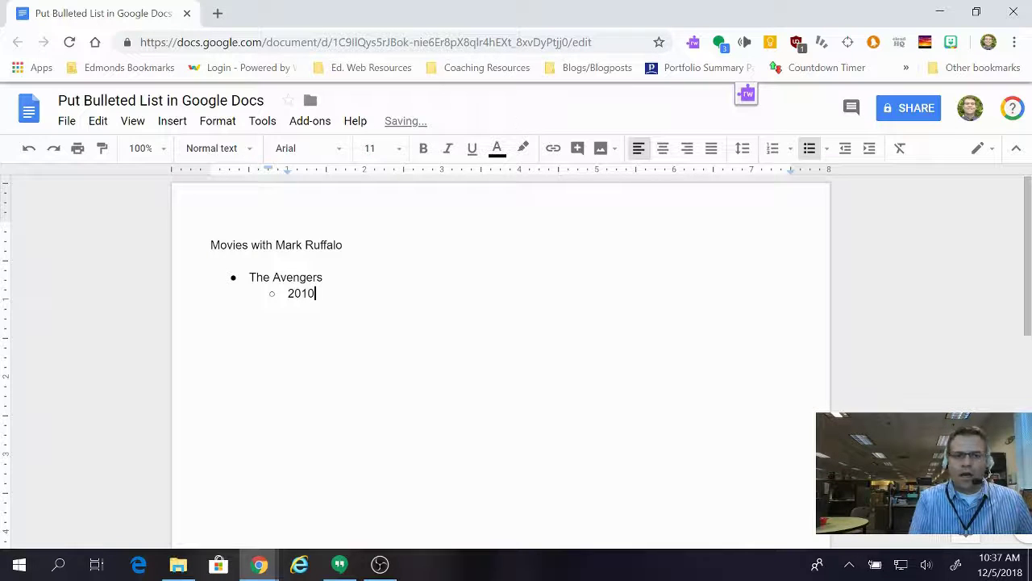
key("Return")
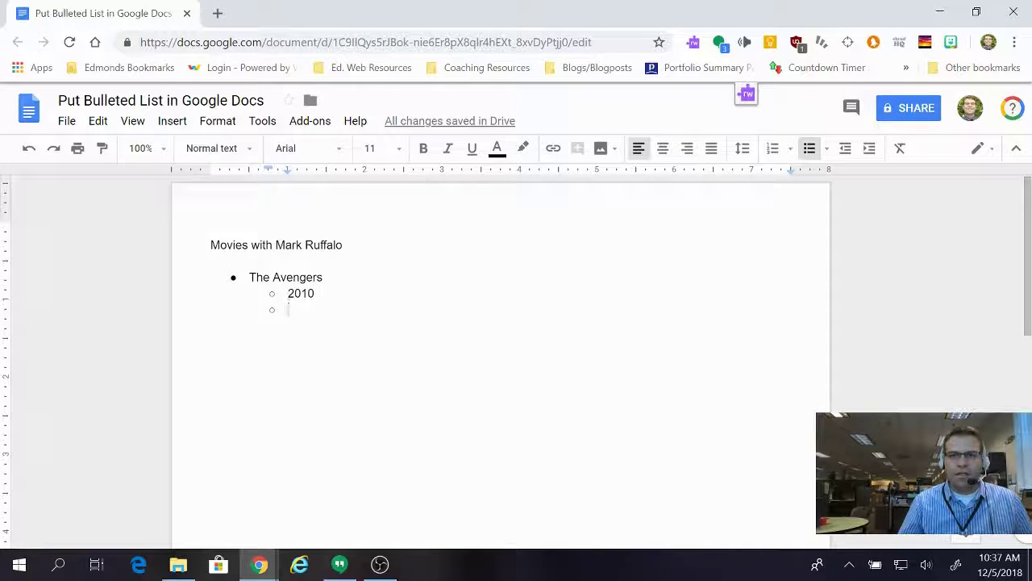
Add top-level item 'The Kids Are All Right' with an indented '2010' sub-item
left_click(845, 151)
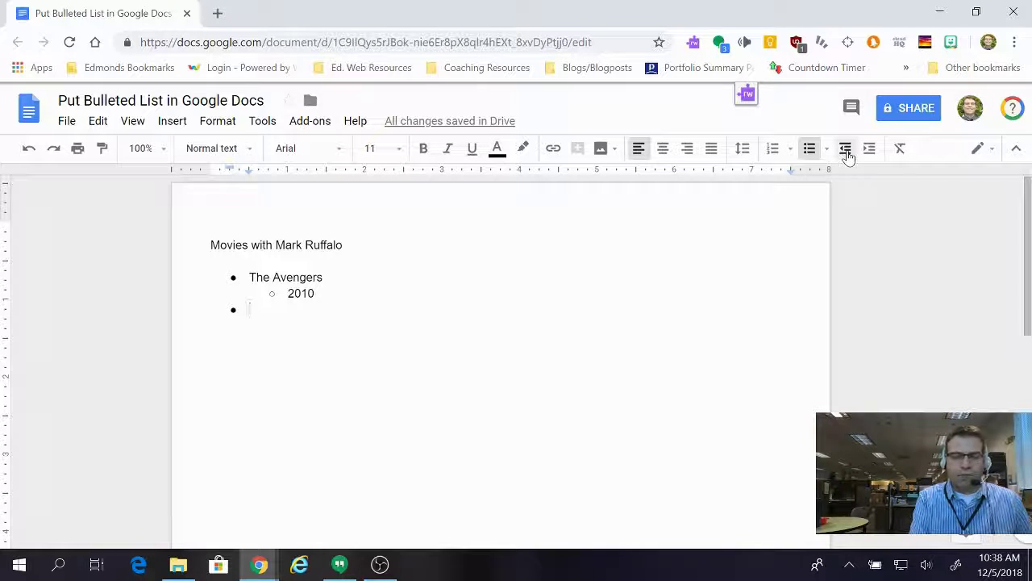
type("The Kids")
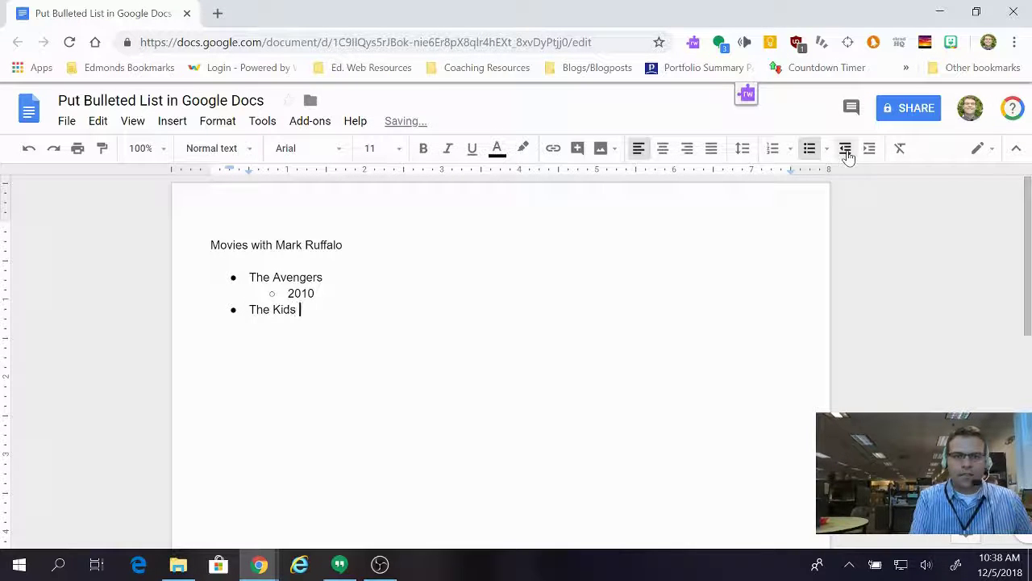
type(" Are All R")
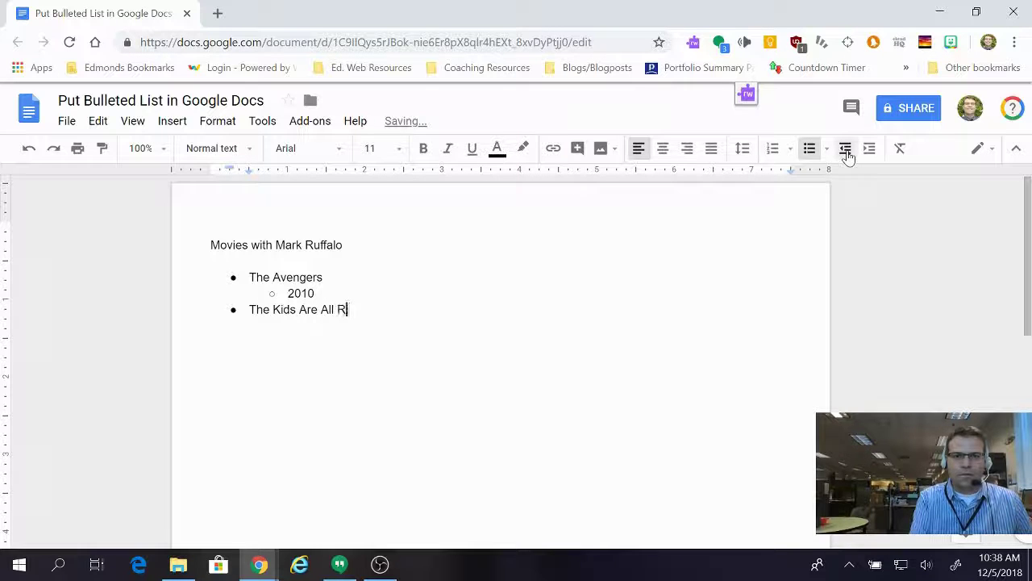
type("igth")
key("BackSpace")
key("BackSpace")
type("ht")
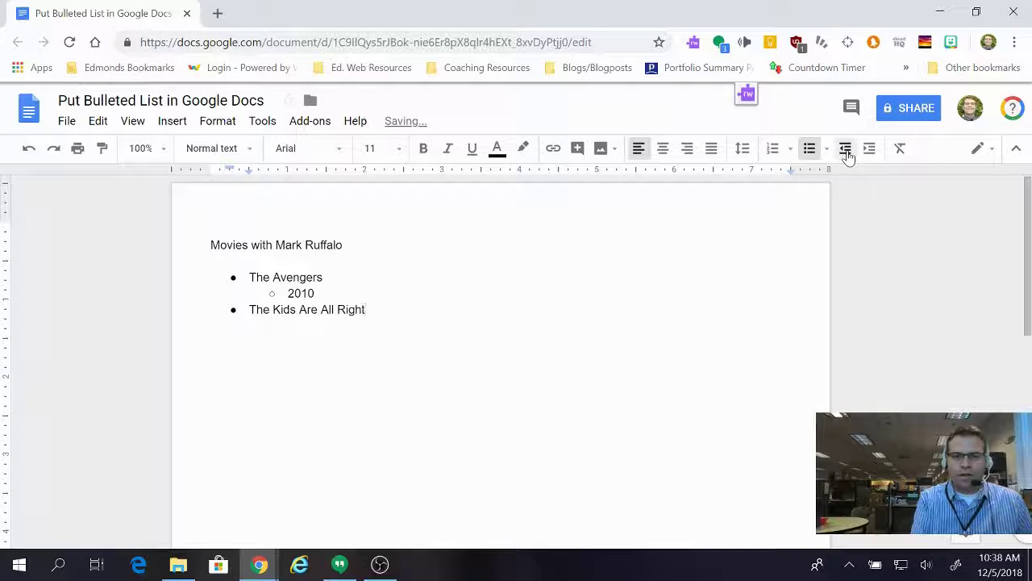
key("Return")
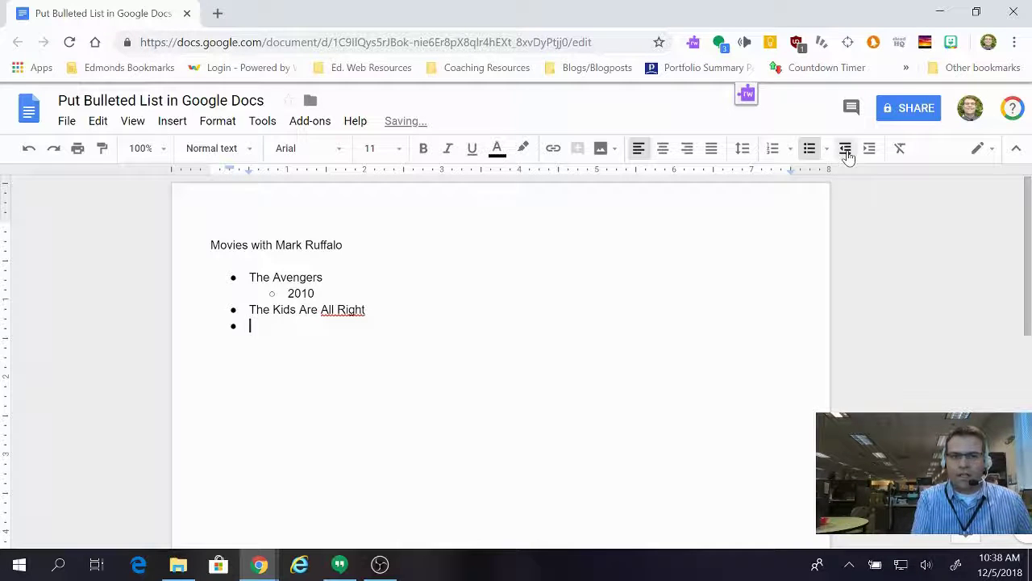
key("Tab")
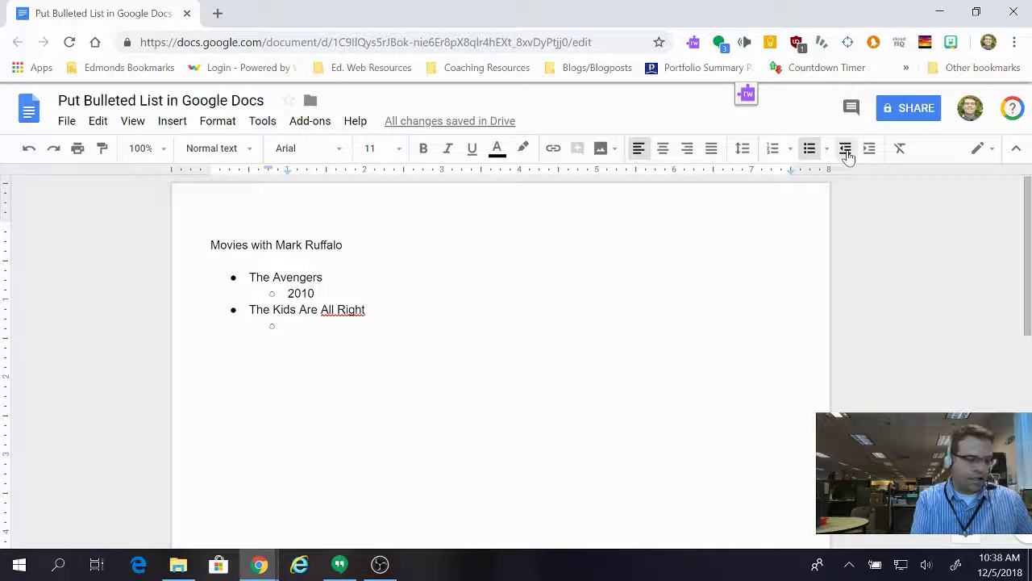
type("2010")
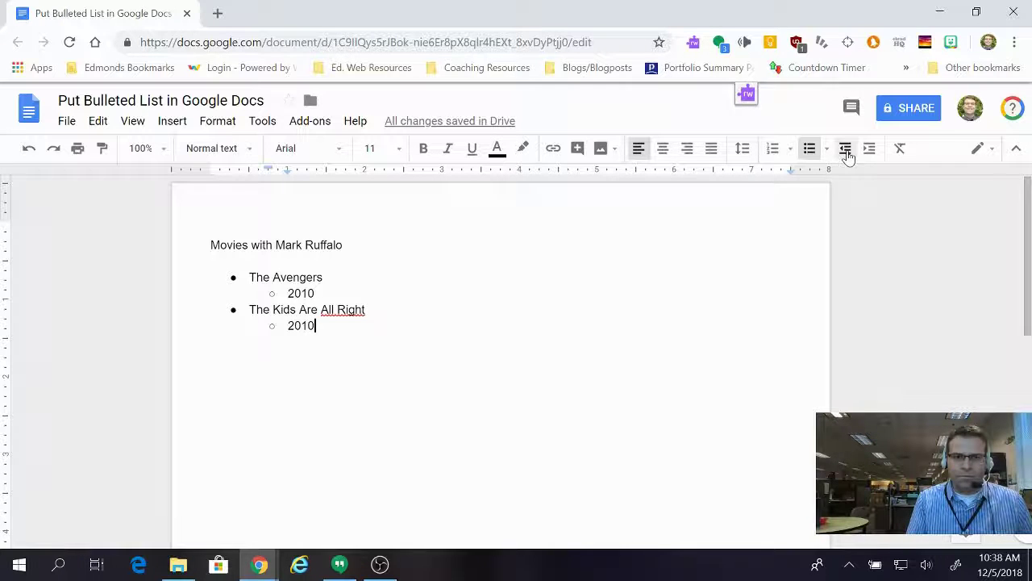
Correct The Avengers' year from 2010 to 2012
key("Up")
key("Up")
key("BackSpace")
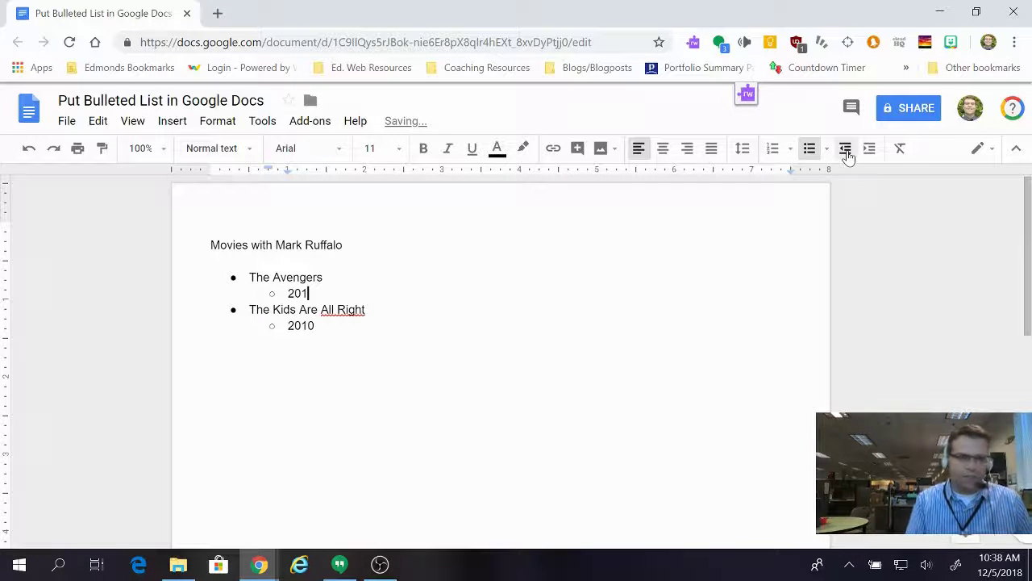
type("2")
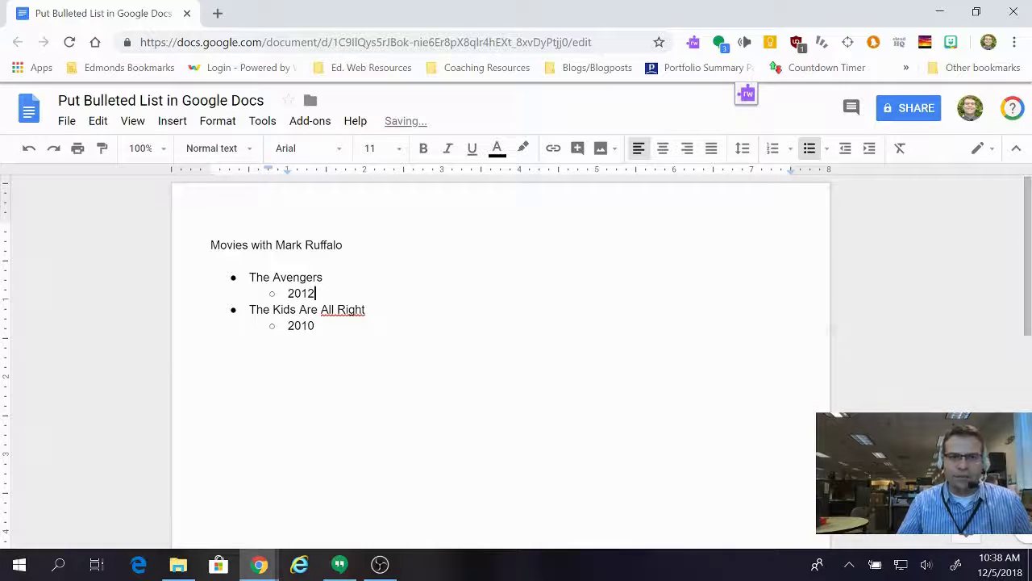
key("Down")
key("Down")
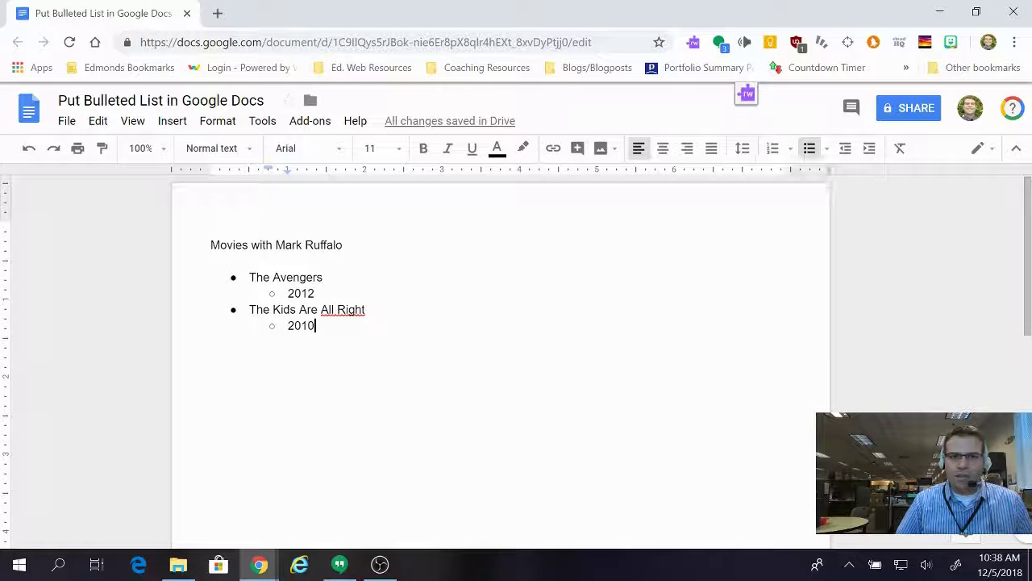
Apply the diamond/arrowhead bullet preset to the list and remove the stray empty bullet
left_click(826, 149)
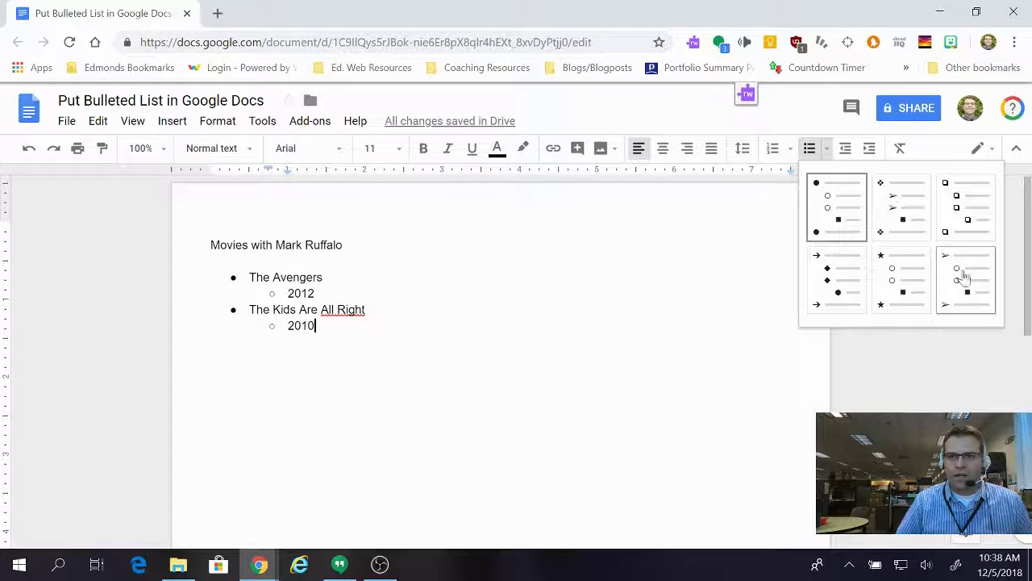
left_click(808, 318)
key("shift+Home")
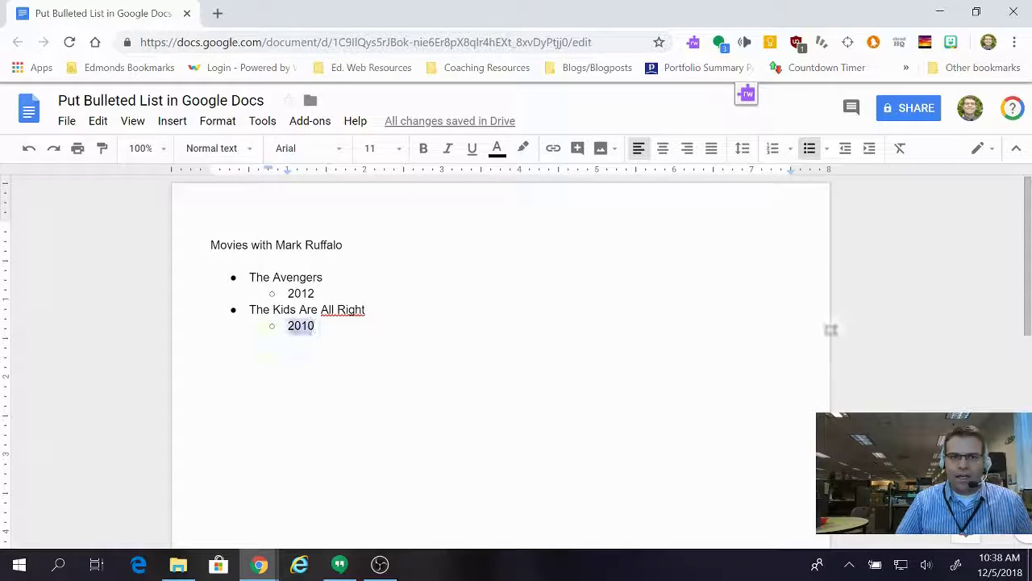
key("shift+Up")
key("shift+Up")
key("shift+Up")
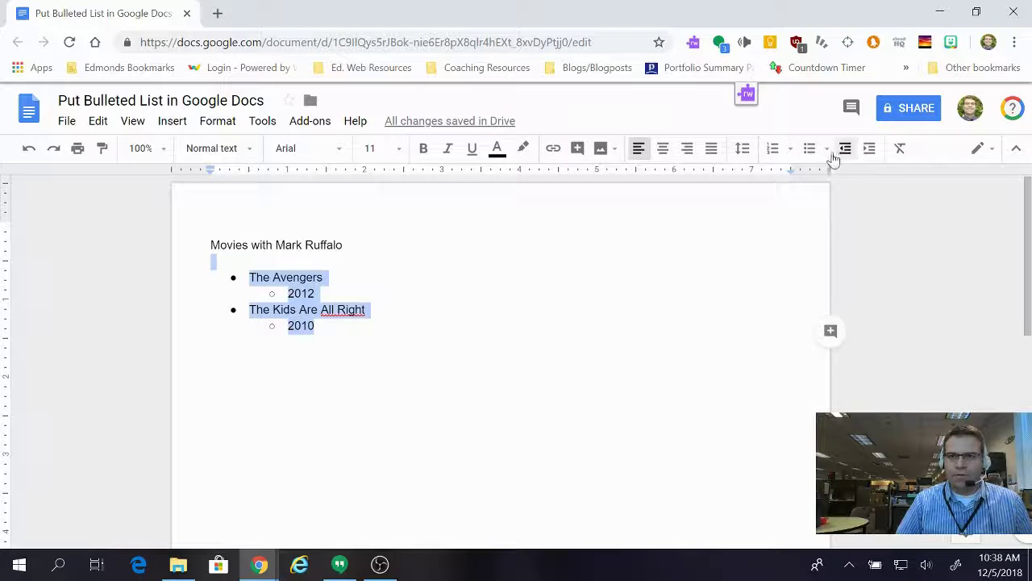
left_click(826, 151)
left_click(902, 219)
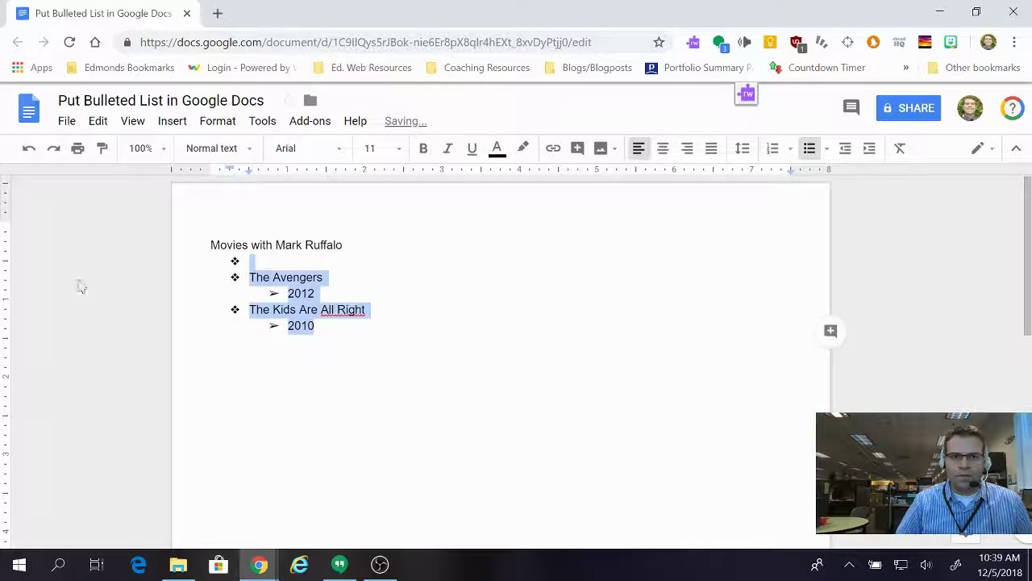
key("Left")
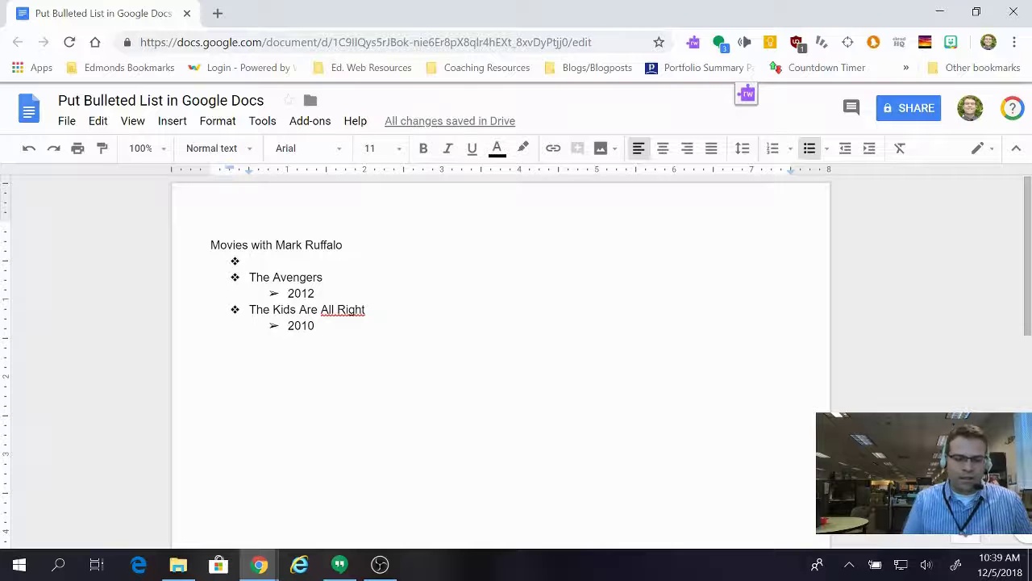
key("BackSpace")
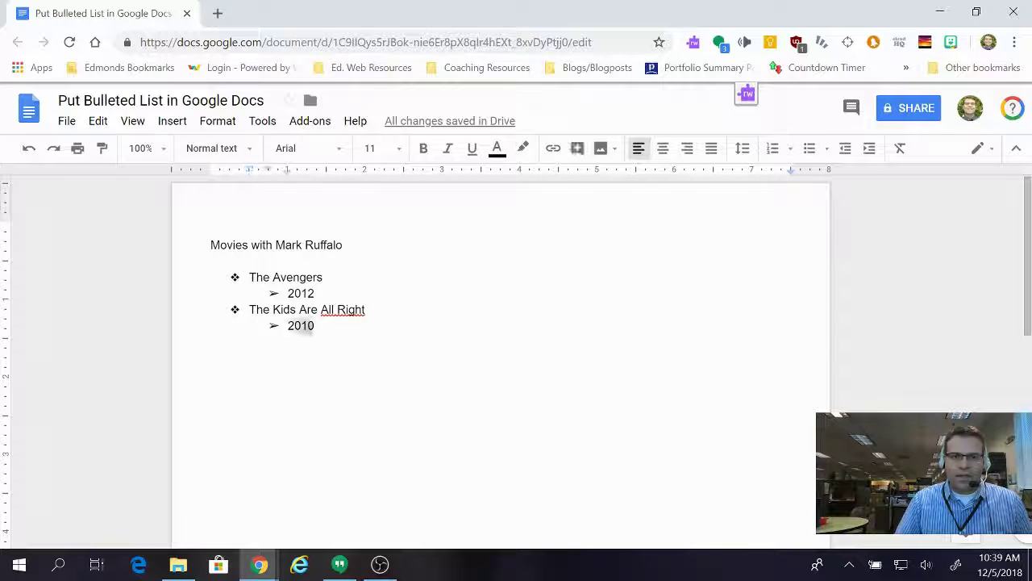
Switch all four list lines to the 1. / a. / i. numbered preset
left_click_drag(315, 326, 249, 277)
left_click(790, 149)
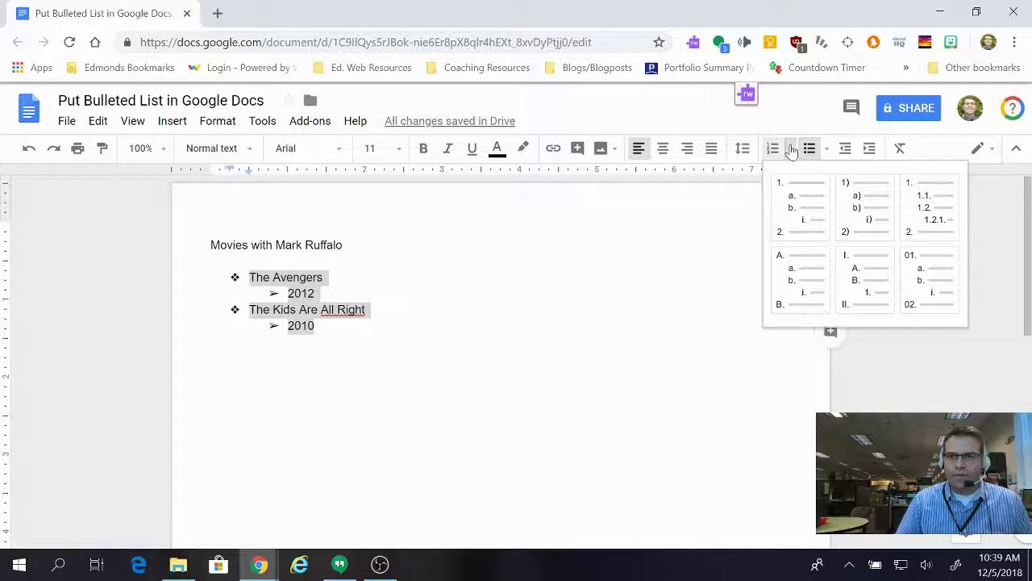
left_click(803, 218)
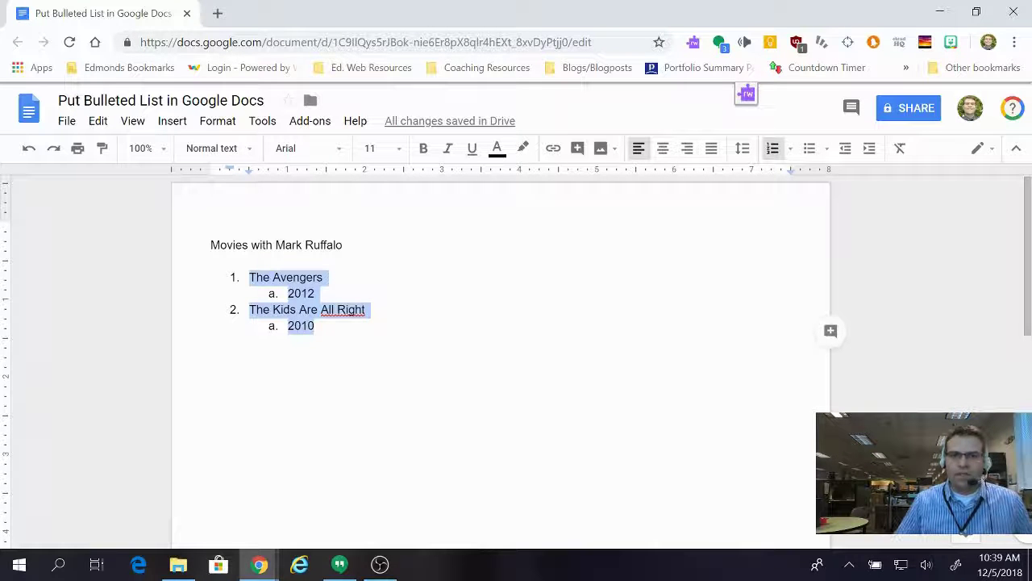
key("Down")
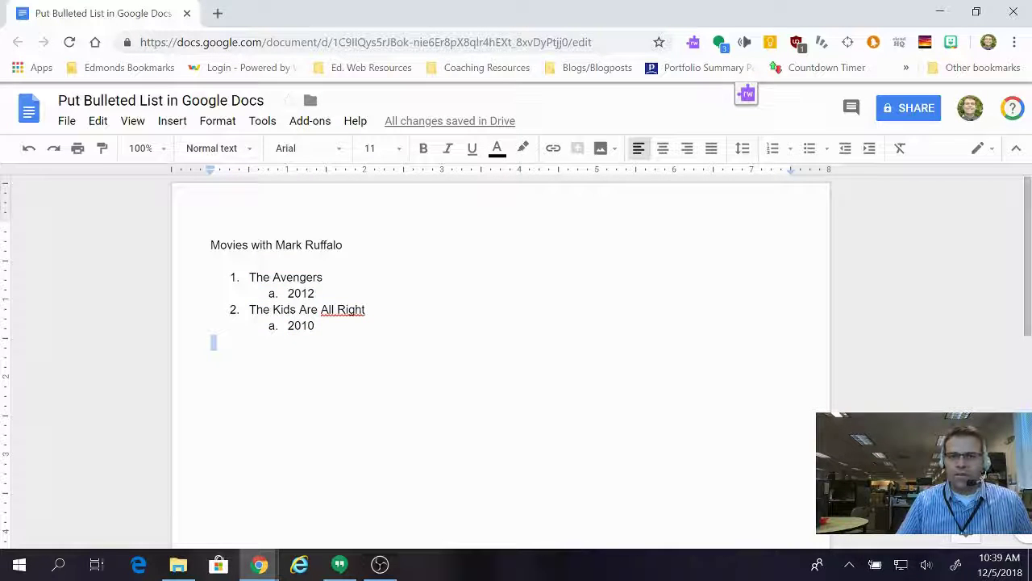